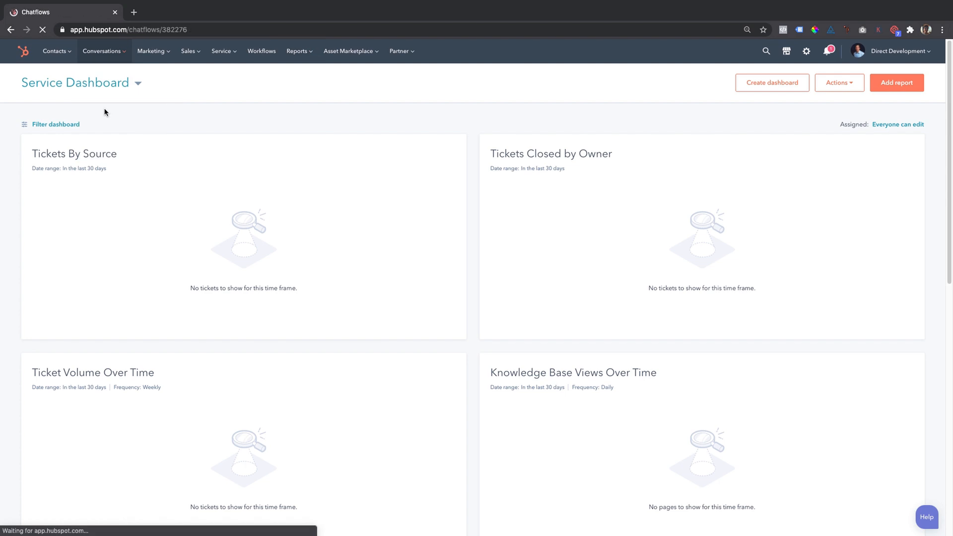
Start creating a new chatflow for the website channel
mouse_move(334, 246)
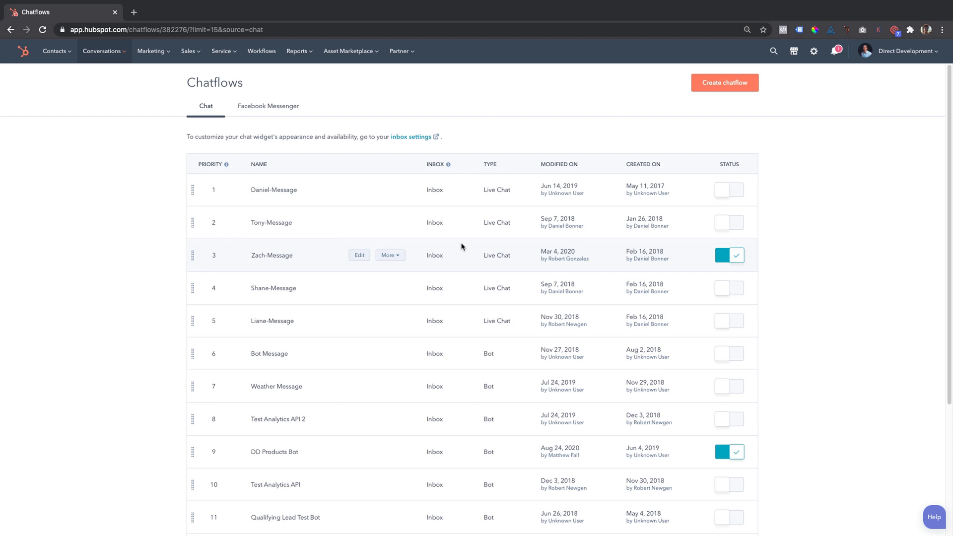
click(717, 89)
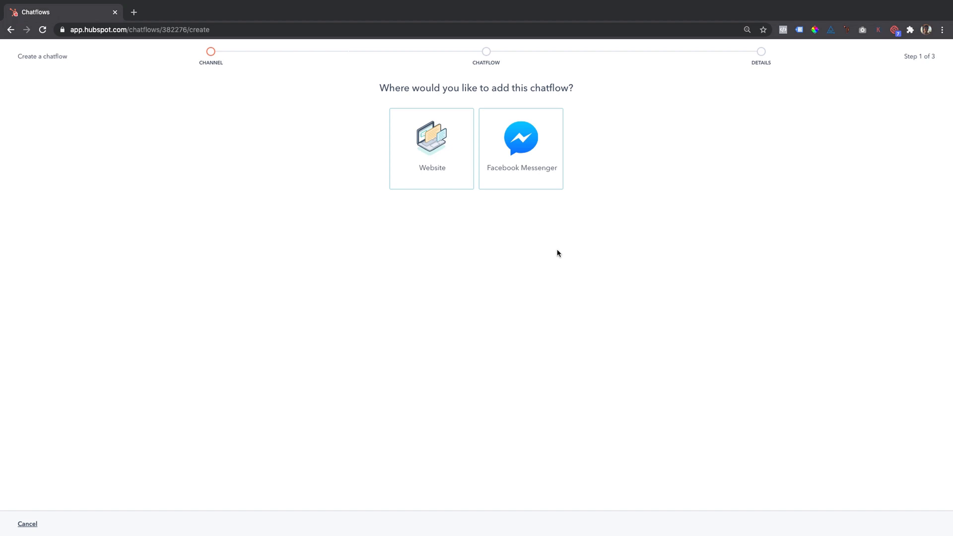
click(429, 171)
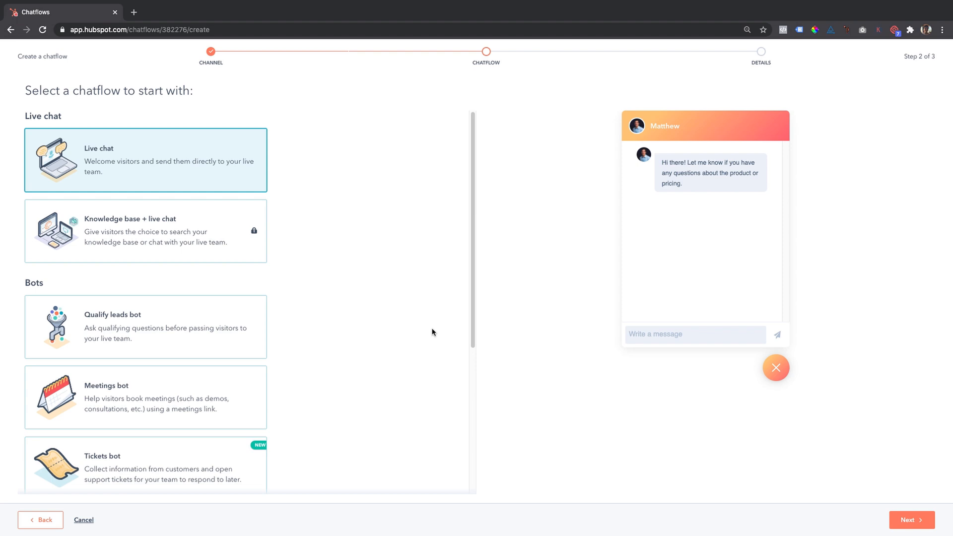
Examine the chatflow templates, previewing Meetings bot and Qualify leads bot and checking the locked knowledge base options
click(197, 400)
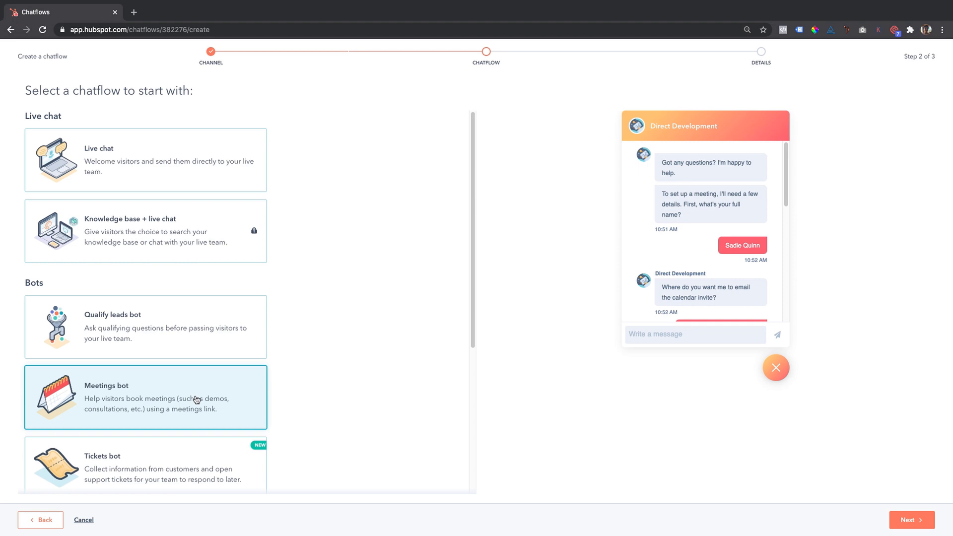
click(211, 357)
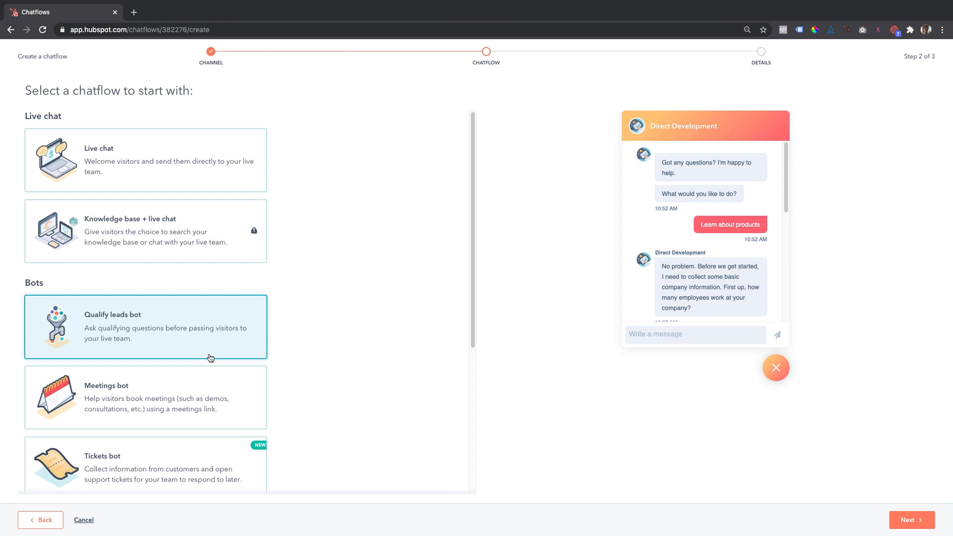
mouse_move(210, 254)
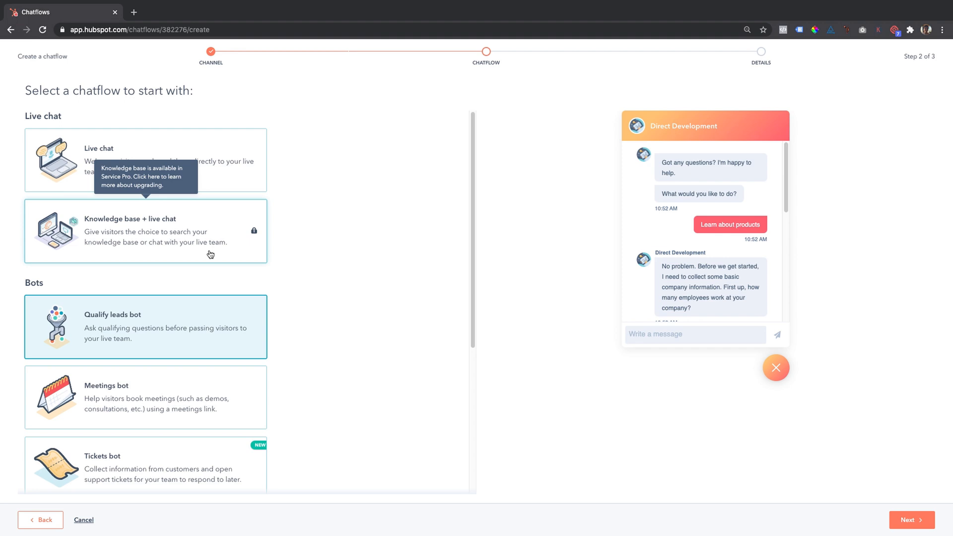
click(211, 254)
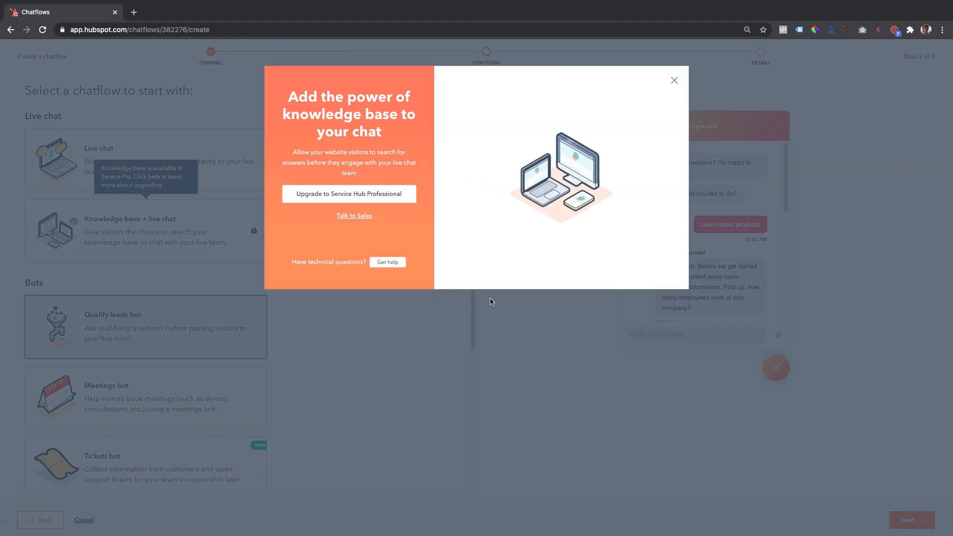
click(677, 86)
scroll(206, 317, down, 5)
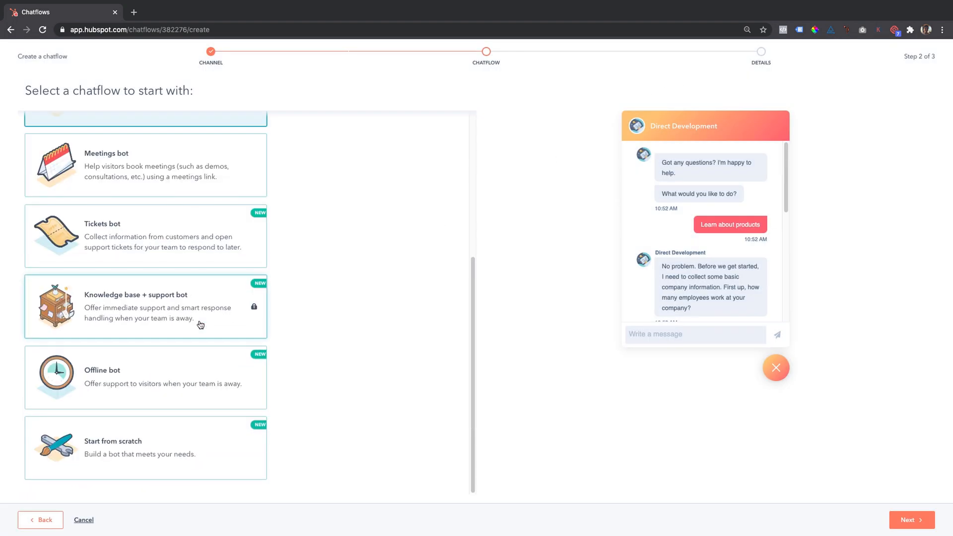
mouse_move(201, 325)
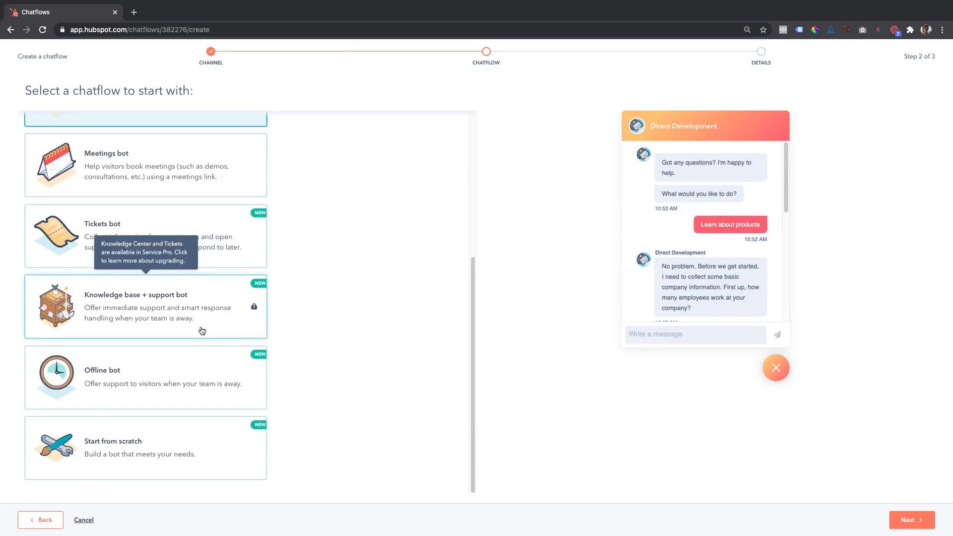
Create the chatflow from the Start from scratch template, using Inbox as the inbox and English as the language
click(186, 451)
click(913, 520)
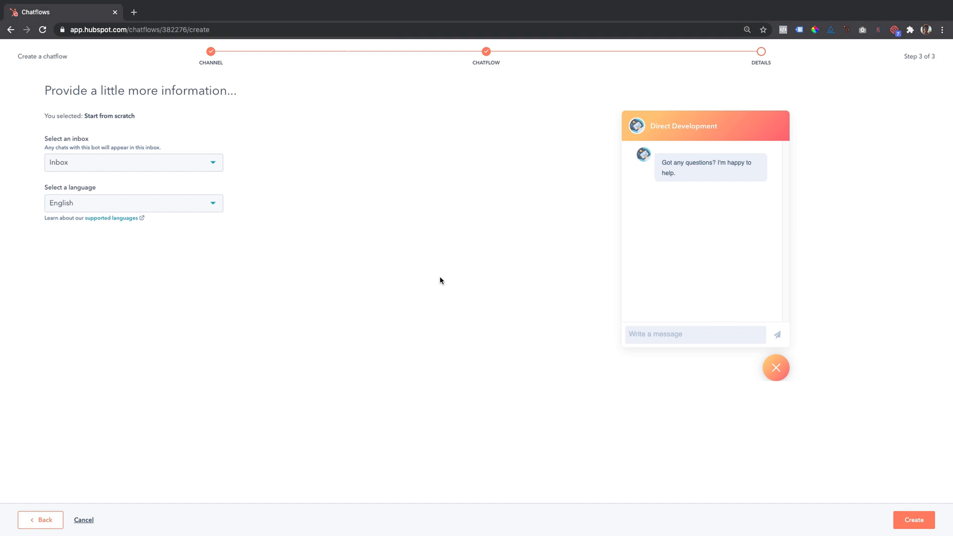
click(925, 526)
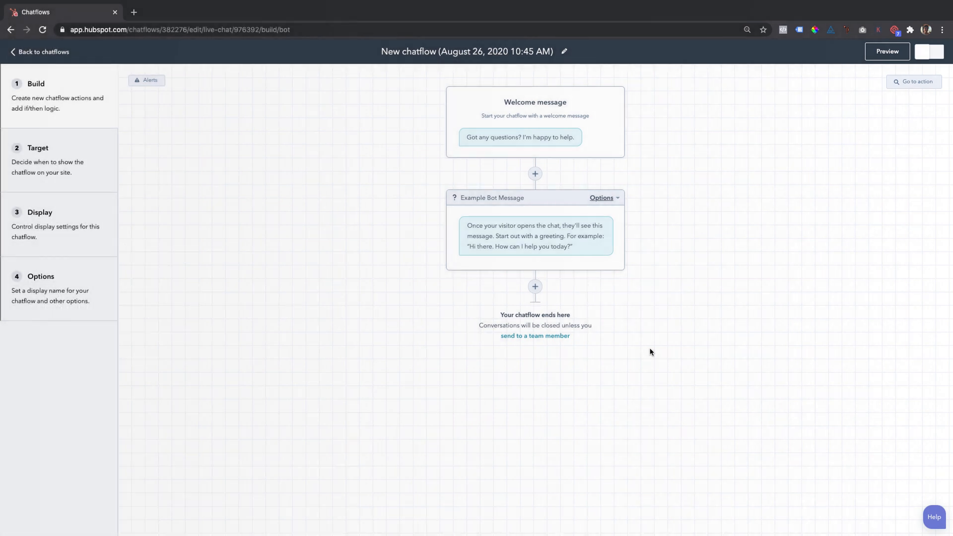
Set up an Ask question action for the visitor's name after the example bot message
click(535, 287)
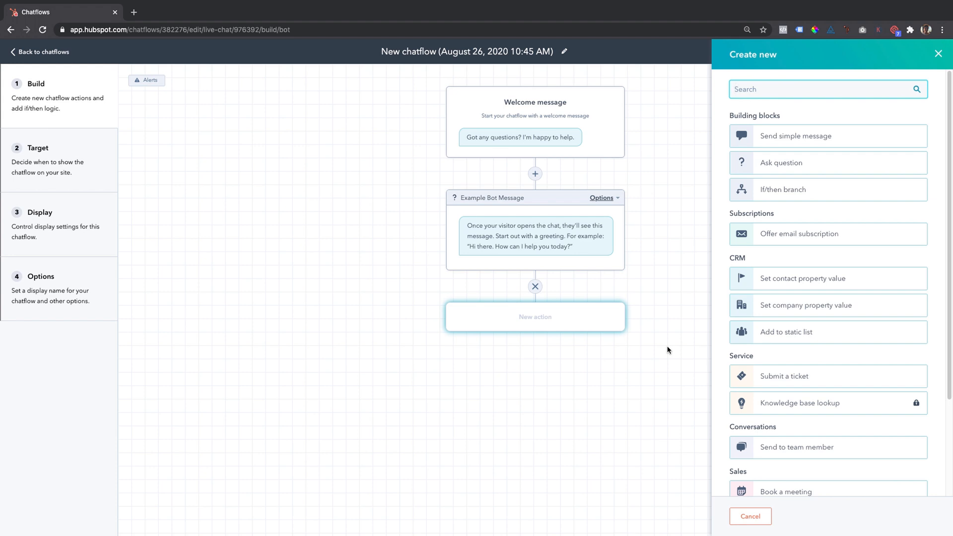
click(828, 137)
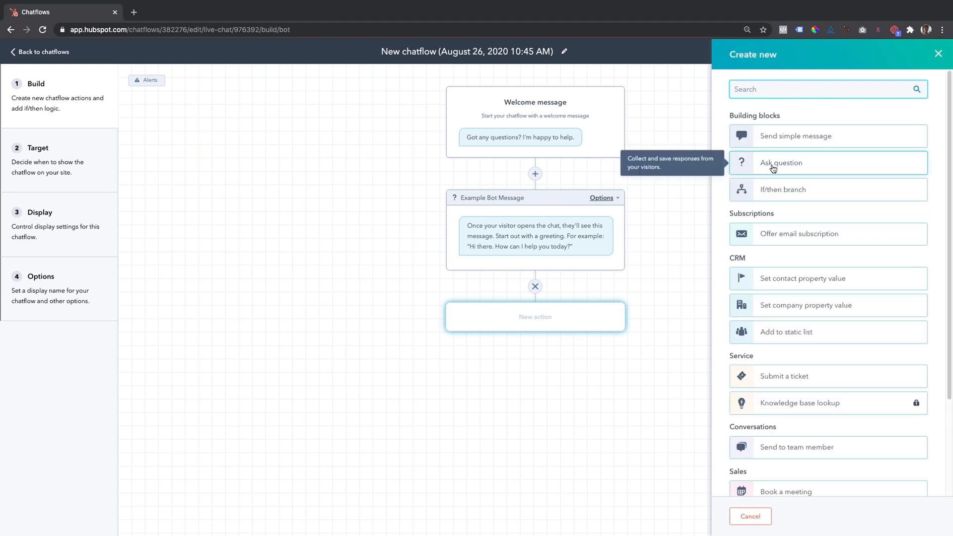
click(774, 169)
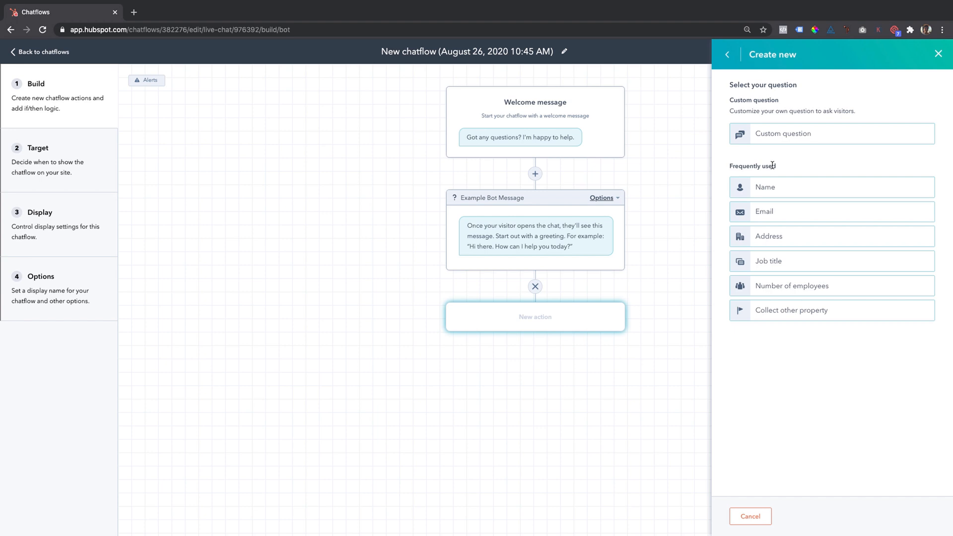
click(797, 186)
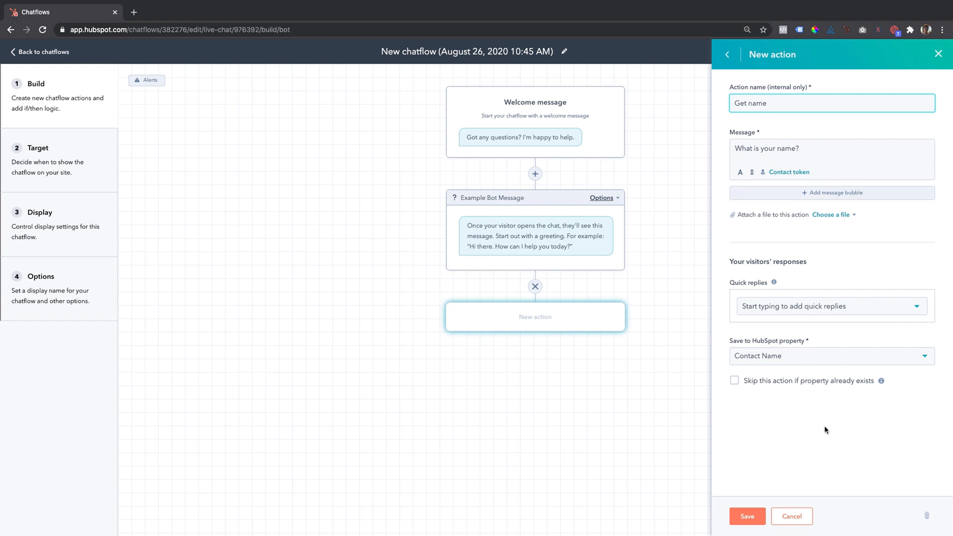
Set the question's response to save to the "How did you hear about novus?" property
click(811, 365)
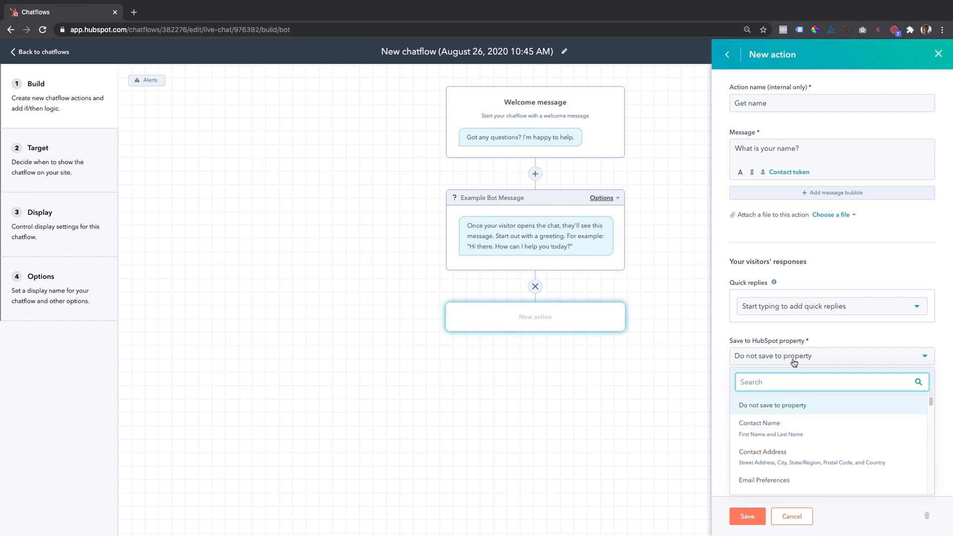
text(novus)
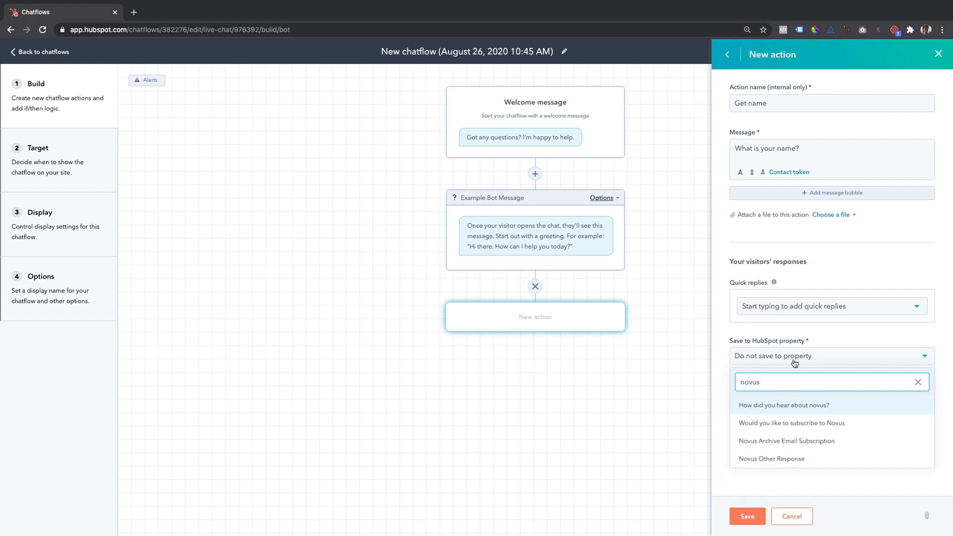
click(811, 405)
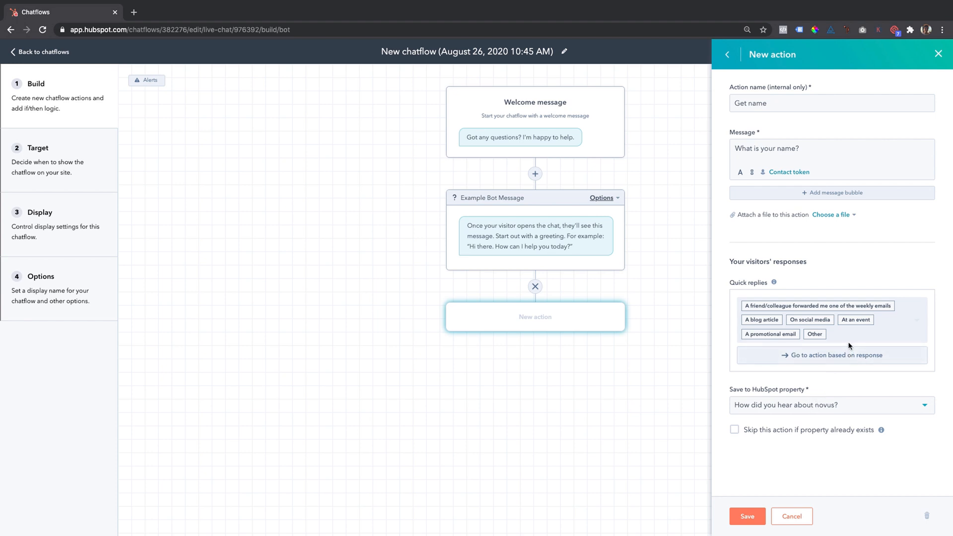
Switch the question's saved property to Degree and add Biology as a quick reply
click(806, 409)
text(degree)
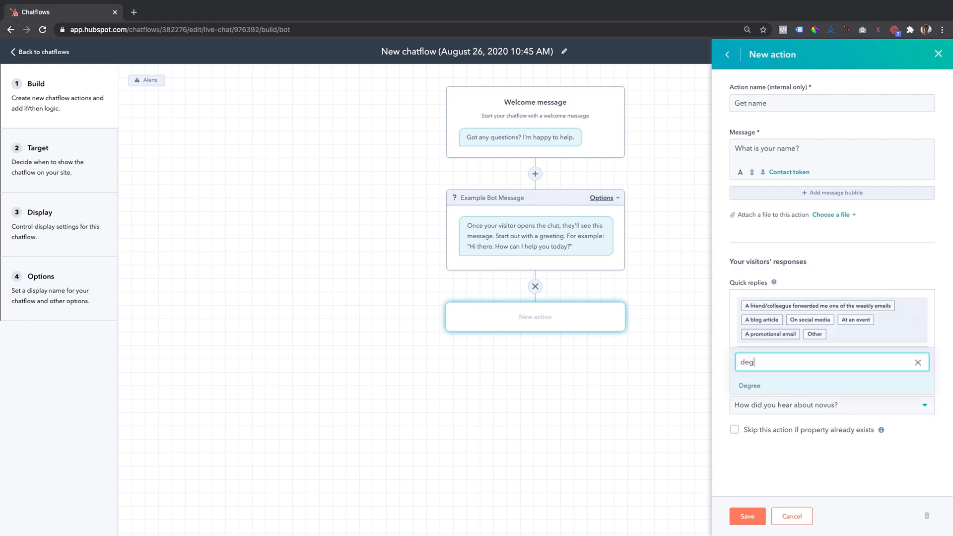
click(788, 385)
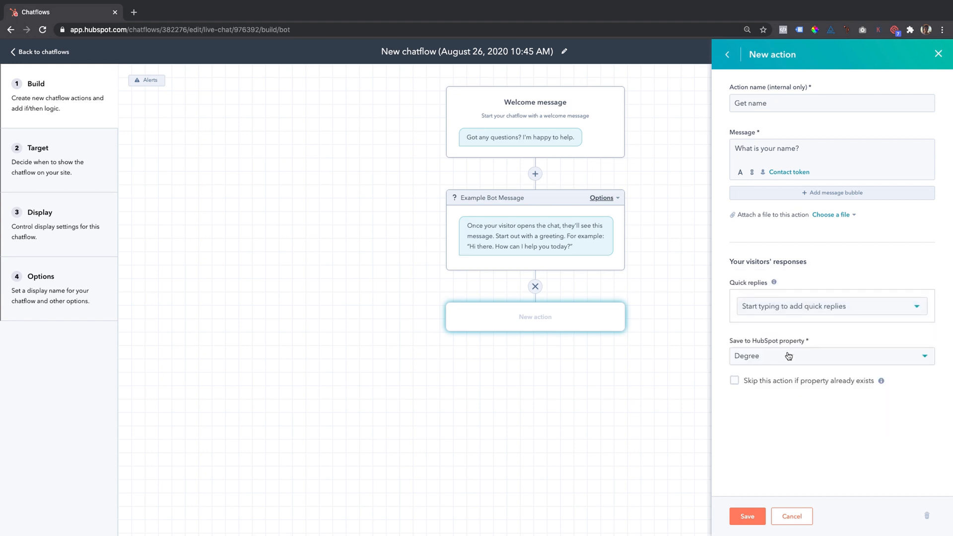
click(787, 308)
text(Biology)
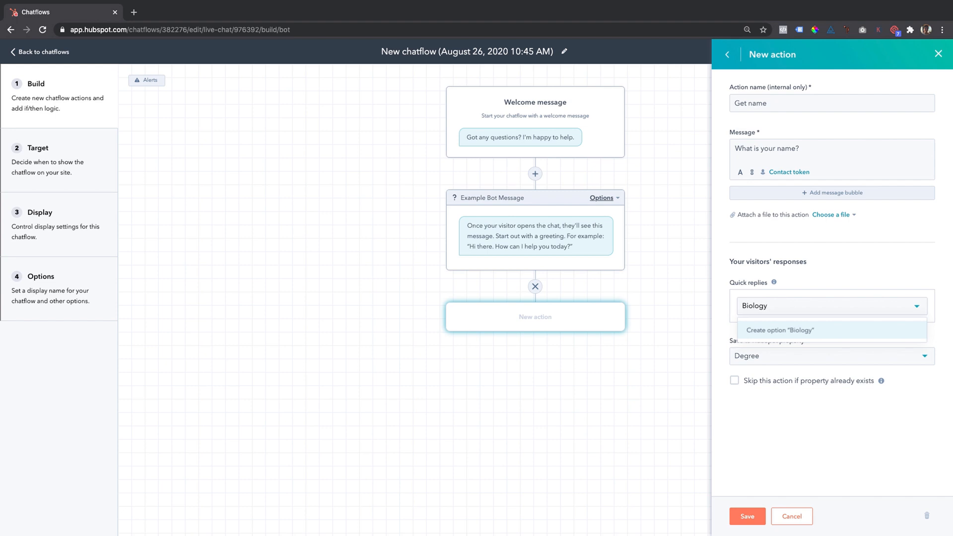
key(Return)
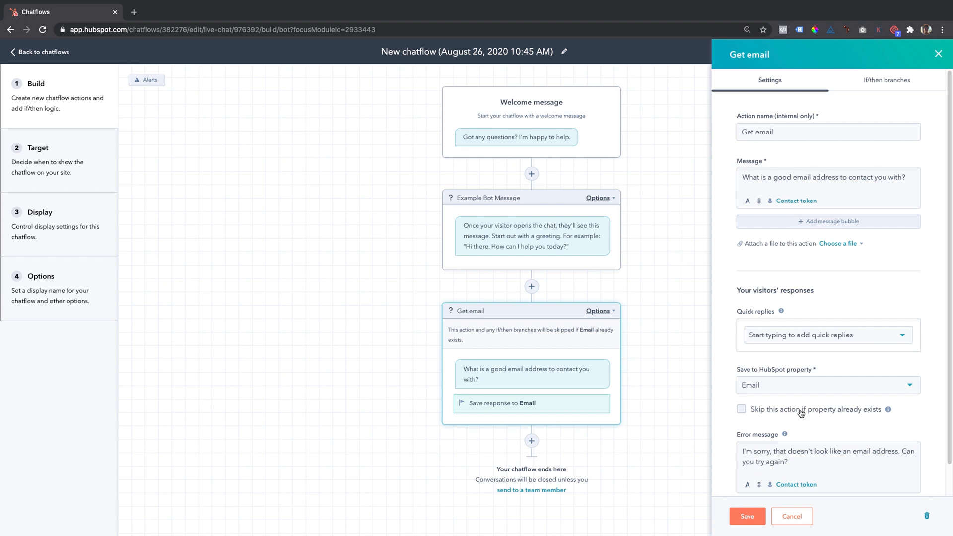
Set the Get email action to be skipped if the property already exists, and save it
click(801, 412)
click(747, 517)
Start an if/then branch on the Get email action, conditioned on the visitor's response being any of chosen values
click(531, 441)
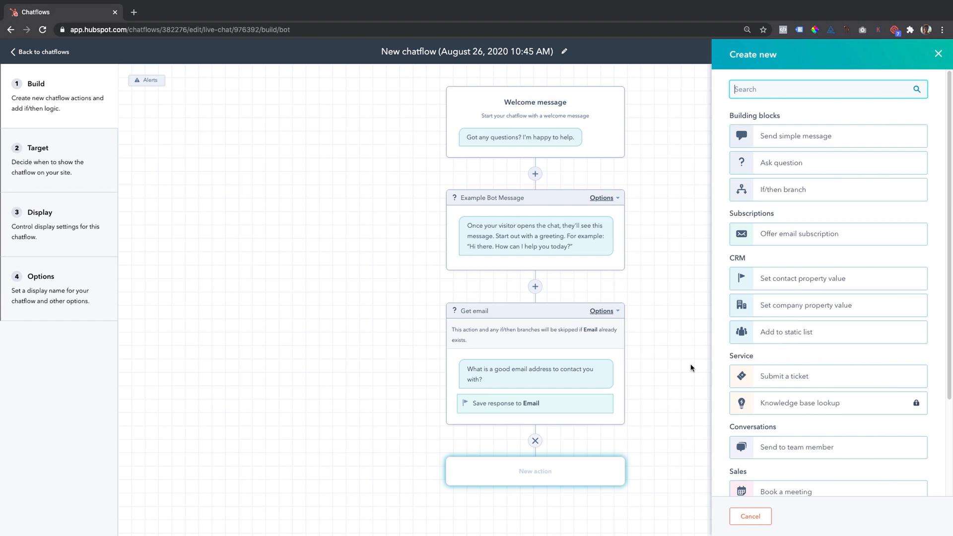
click(779, 195)
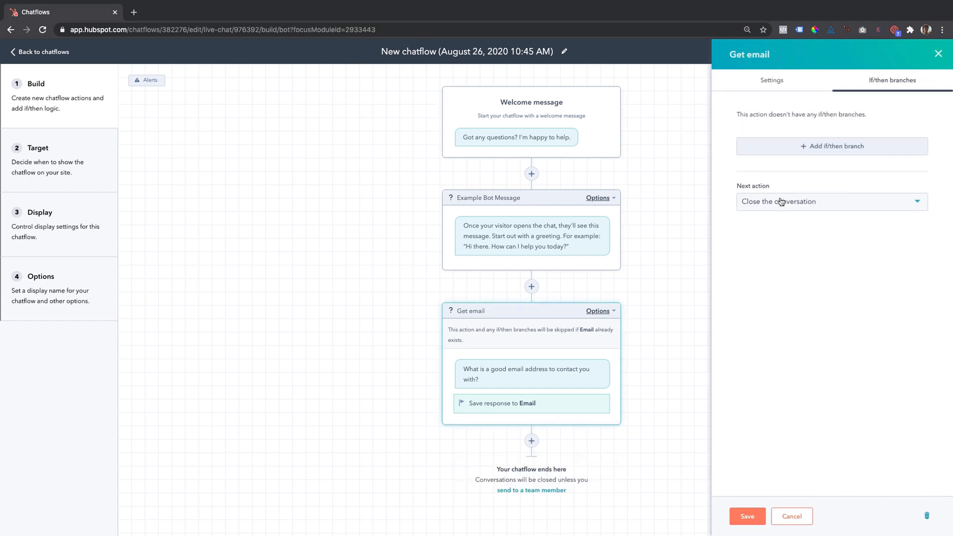
click(797, 149)
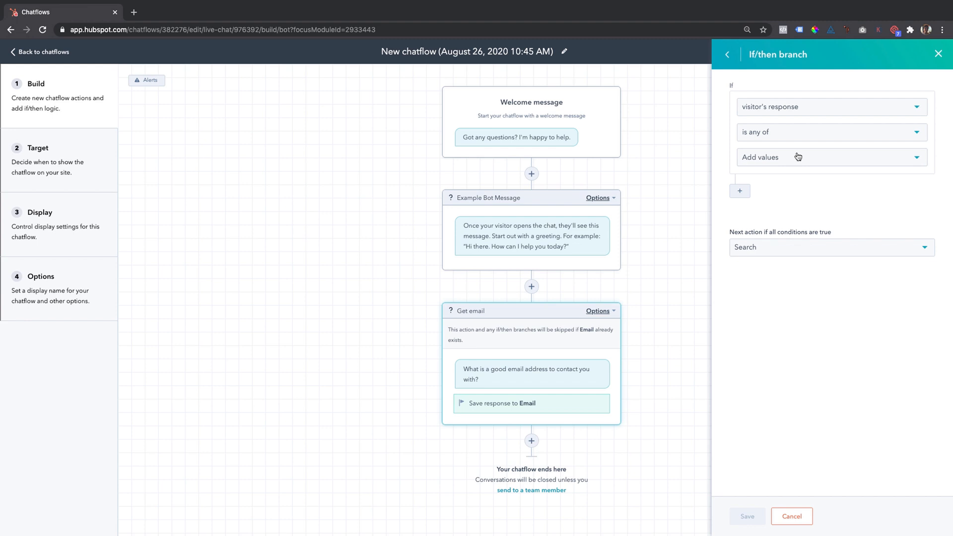
click(798, 156)
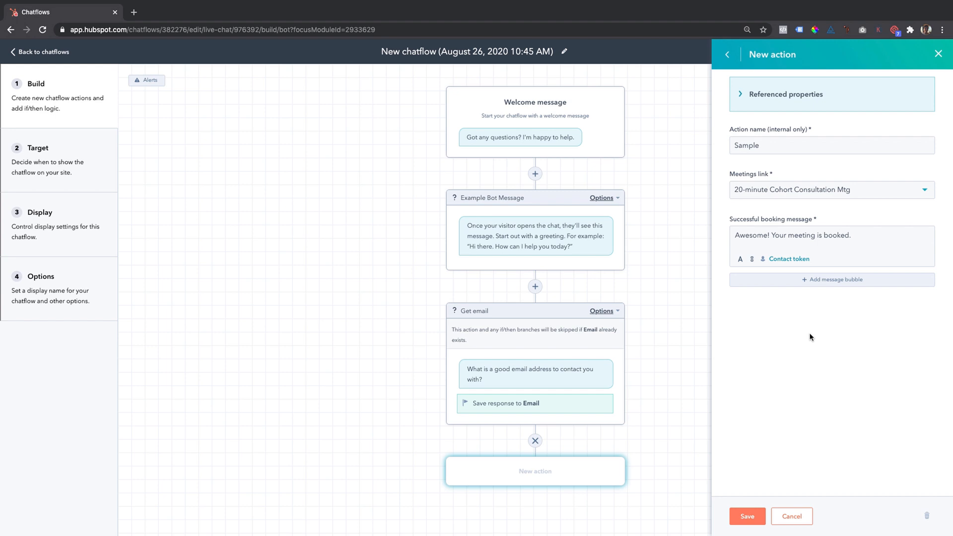
Save the Sample meeting action for 20-minute Cohort Consultation Mtg and begin a Send to team member action after it
click(747, 516)
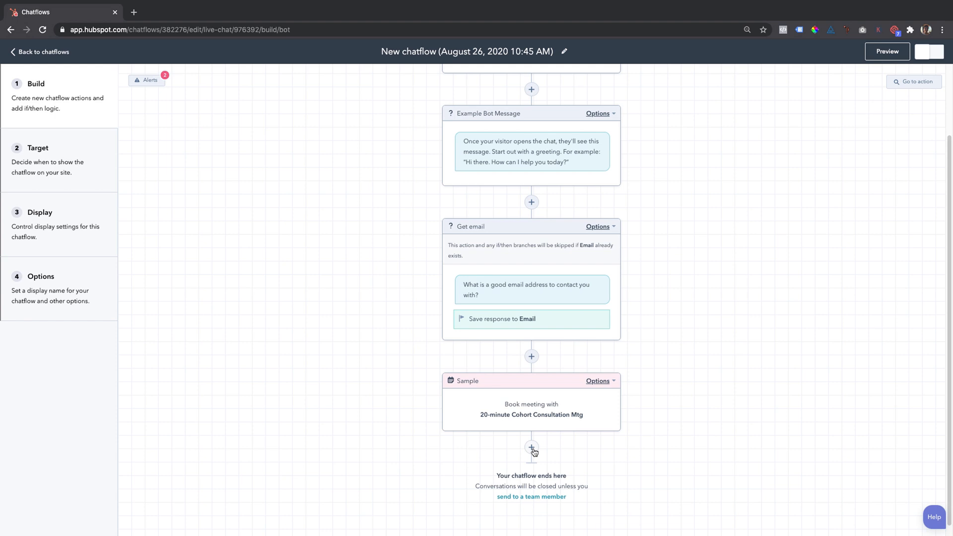
click(532, 449)
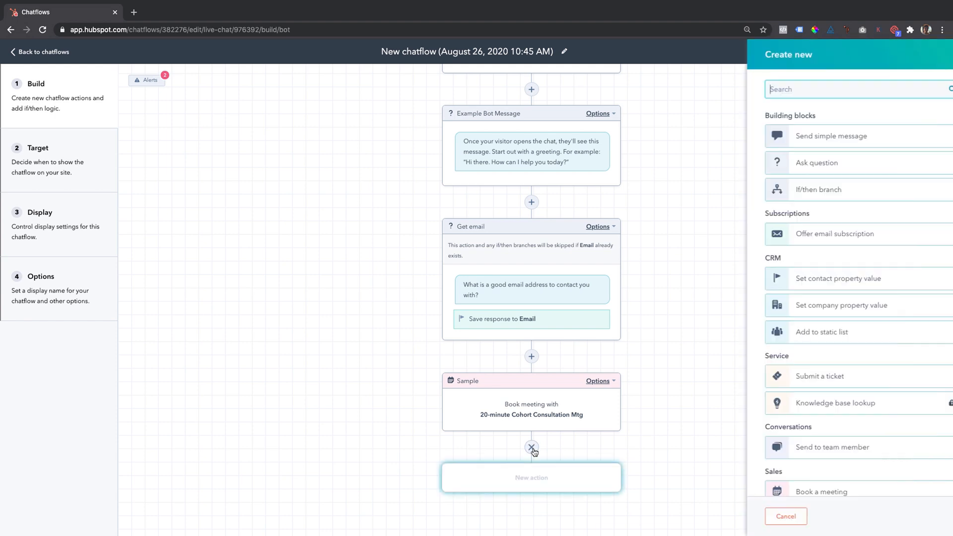
click(770, 452)
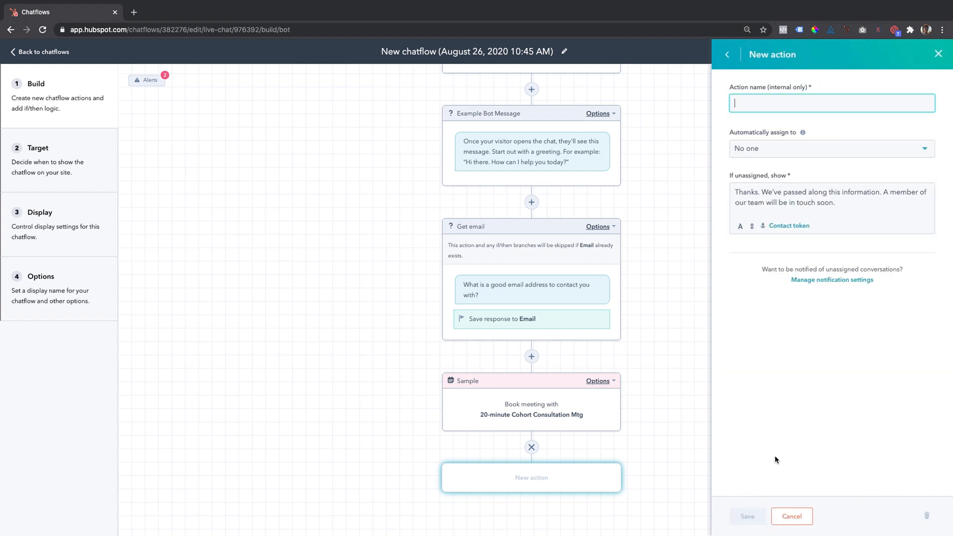
click(856, 202)
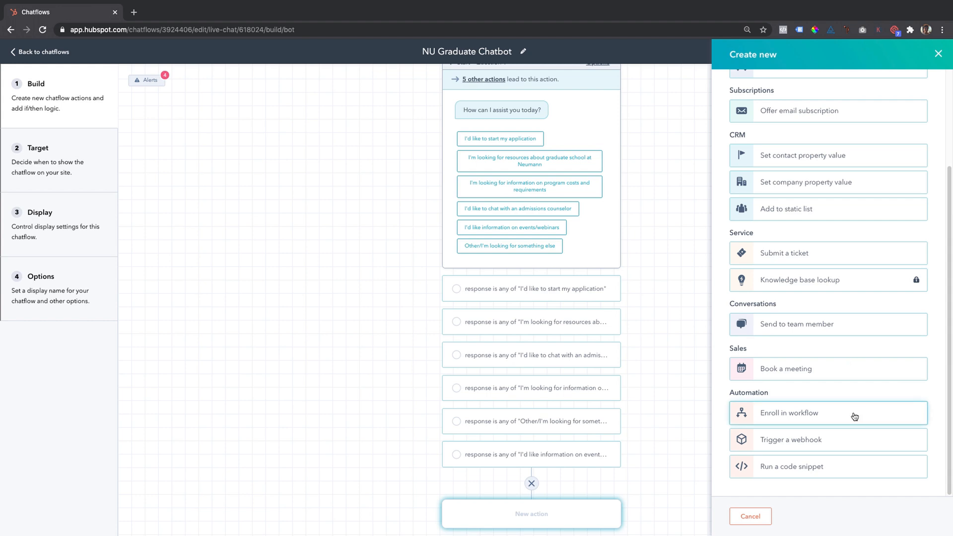
Discard the new action, preview the chatbot, choose "I'd like to start my application" and answer the name question with the visitor's first name
click(751, 516)
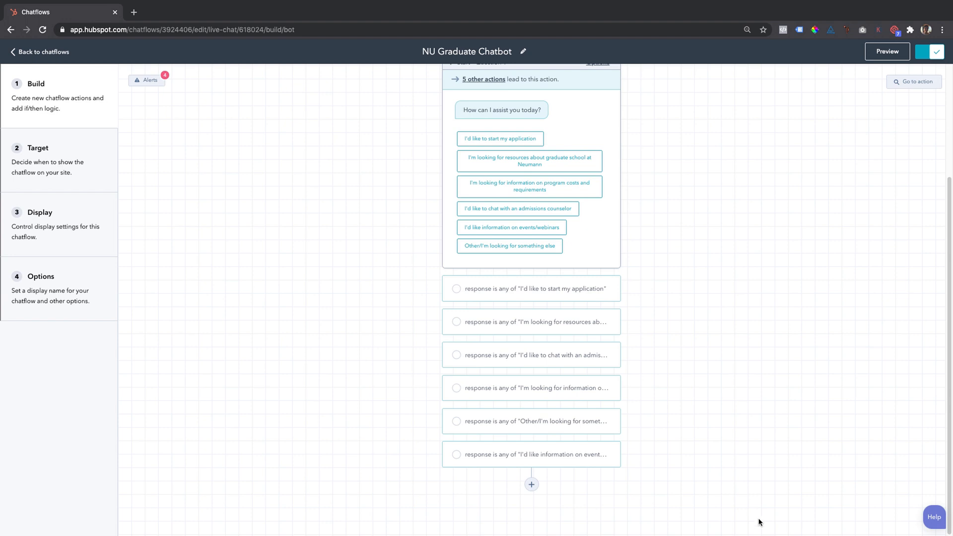
click(887, 52)
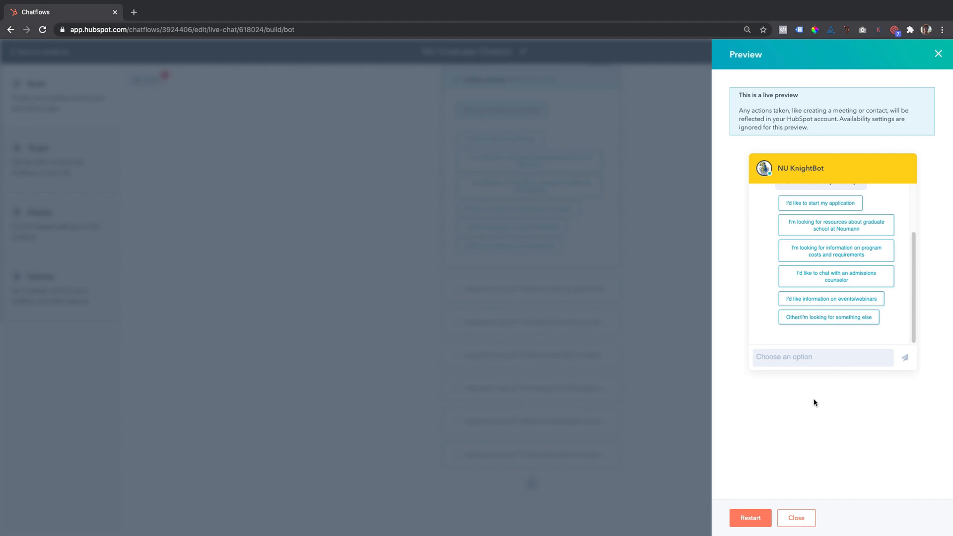
click(837, 205)
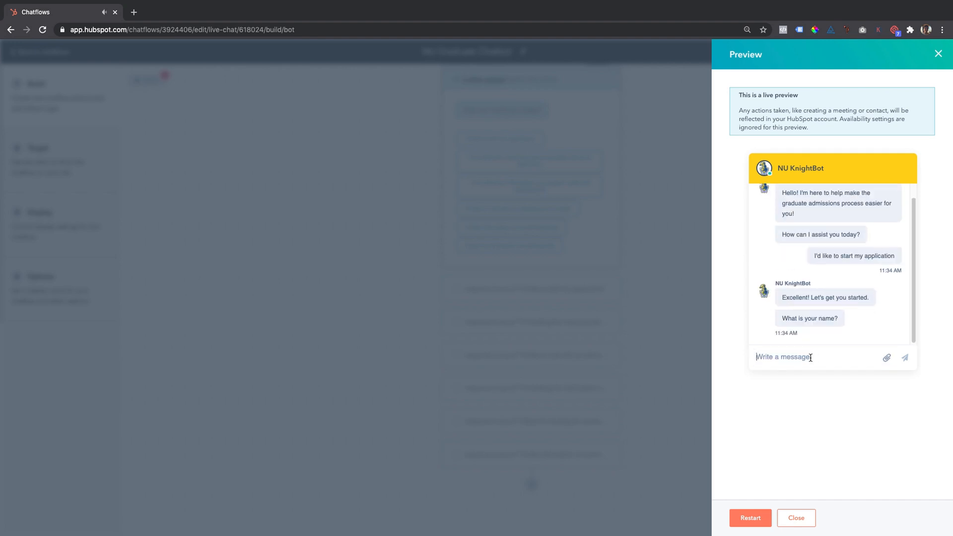
text(Matt)
key(Return)
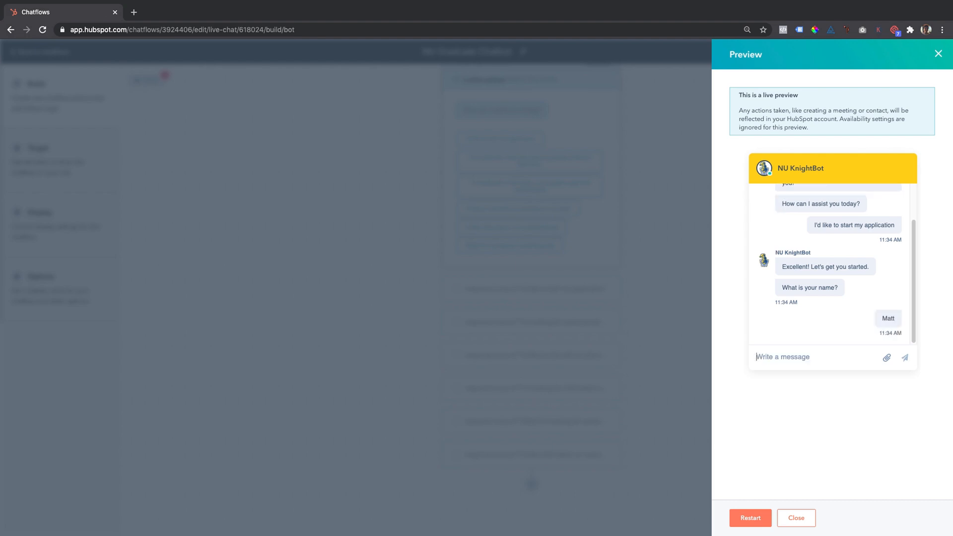
Submit the visitor's e-mail in the preview chat, answer the counselor question with "No - end the chat", and close the preview
key(ctrl+v)
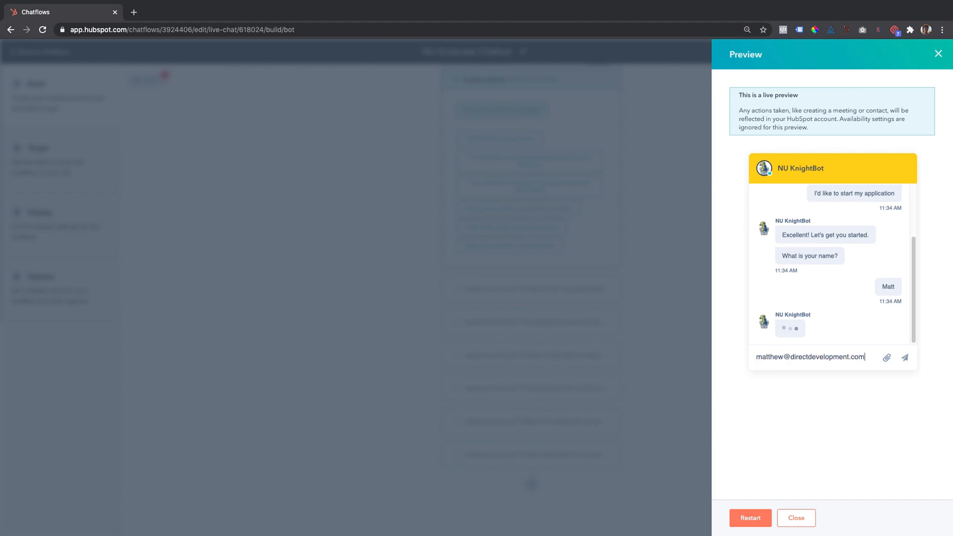
key(Return)
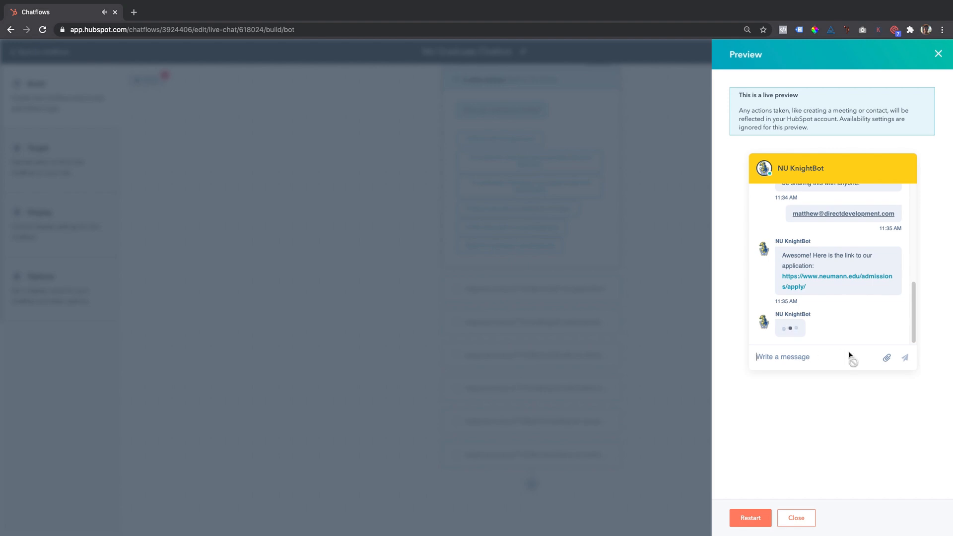
click(859, 300)
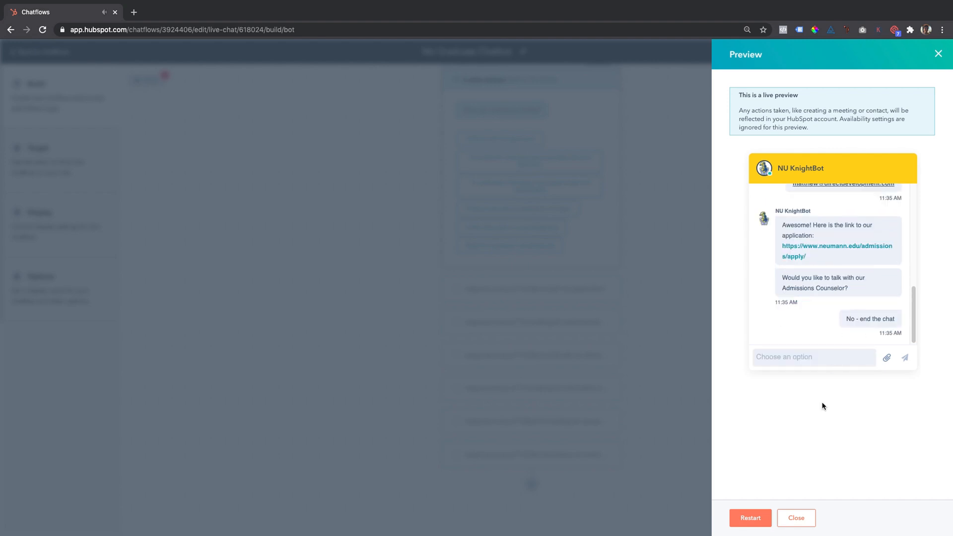
click(793, 518)
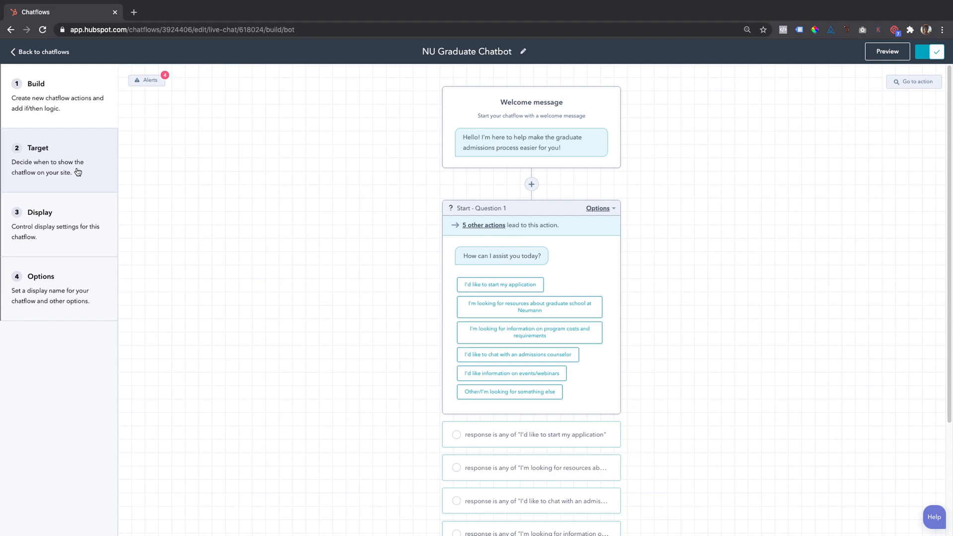
Add a blank Website URL rule to the Show chat targeting and examine the criteria available for the Country visitor rule
click(78, 172)
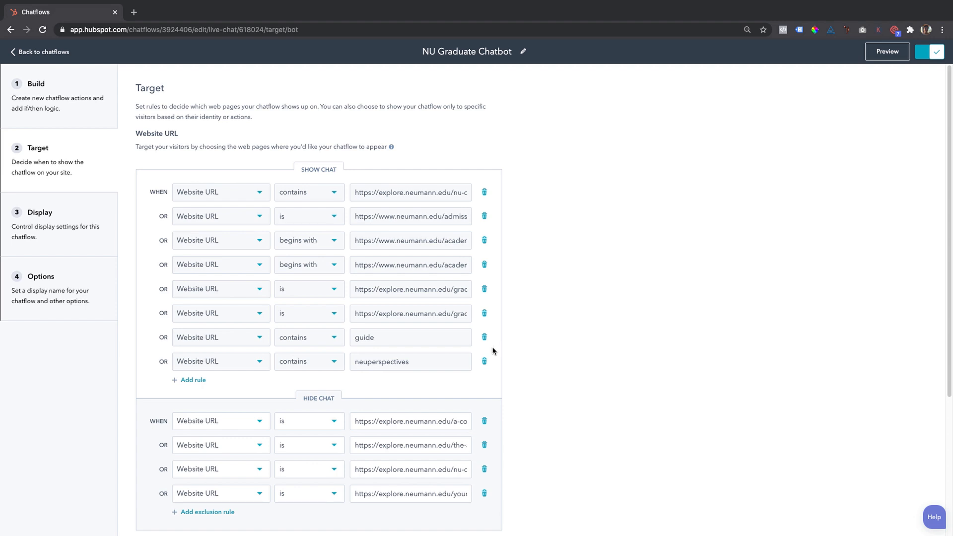
click(194, 380)
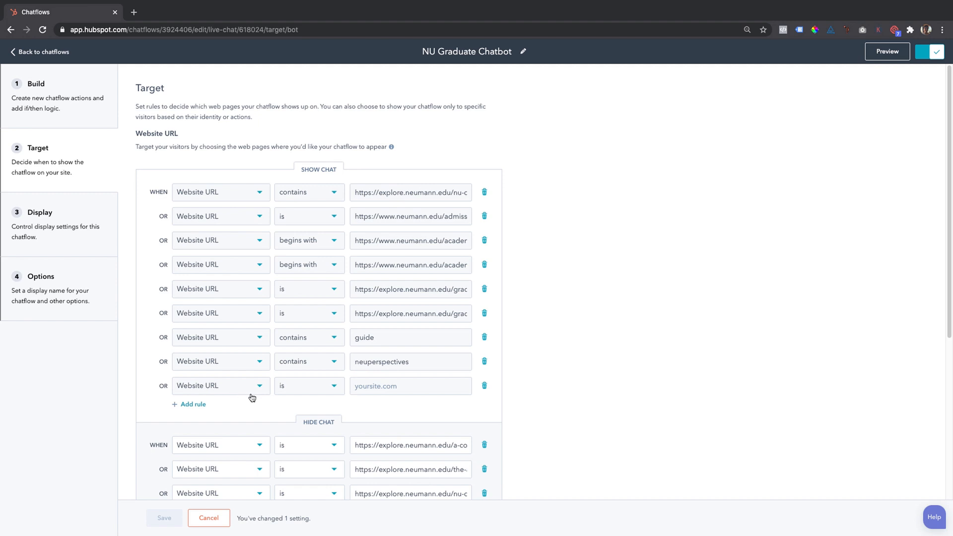
scroll(252, 398, down, 5)
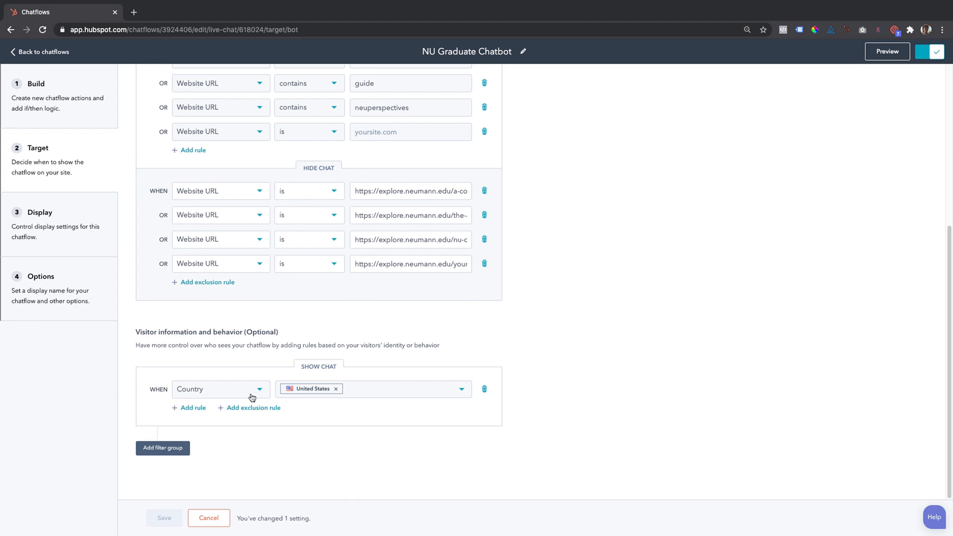
click(253, 397)
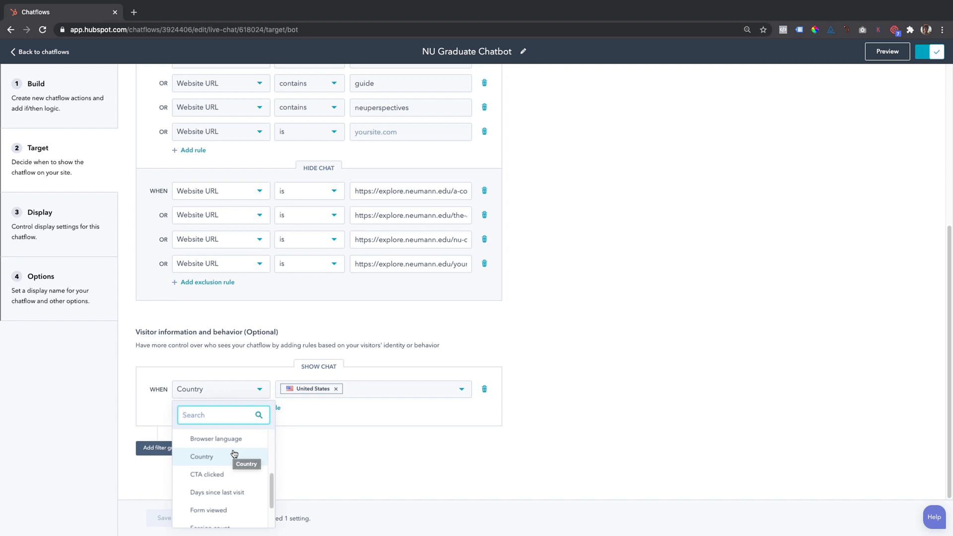
scroll(234, 455, down, 2)
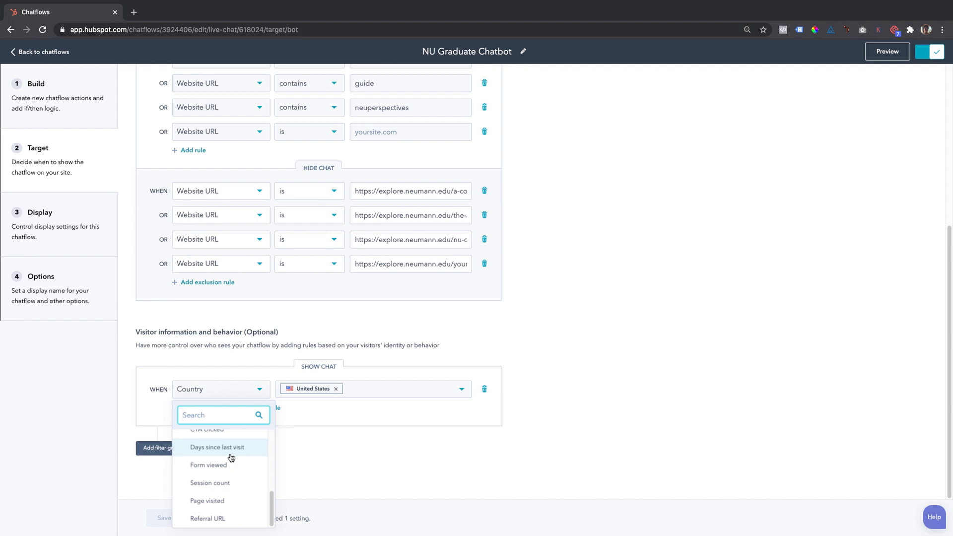
click(503, 484)
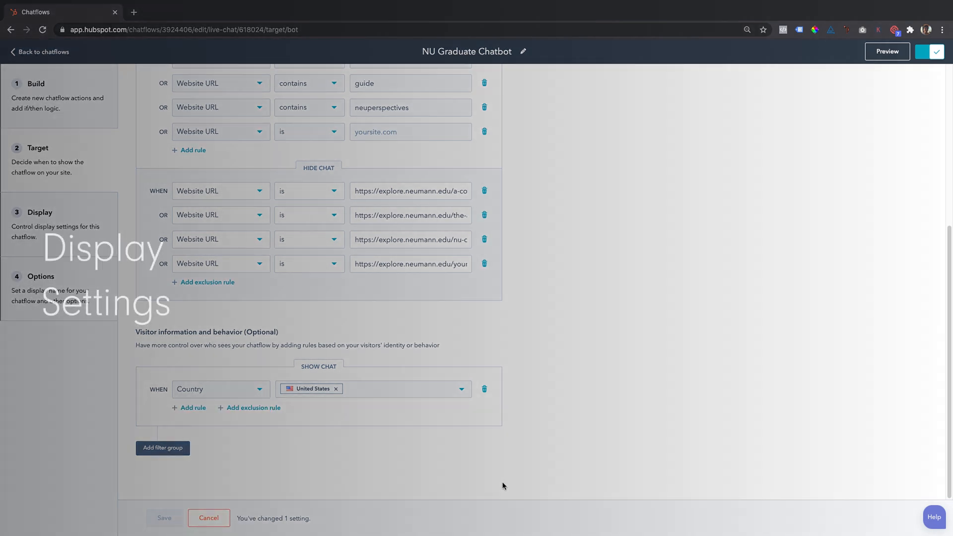
Review the chatflow's display settings, including the chatbot photo and chat heading
click(60, 203)
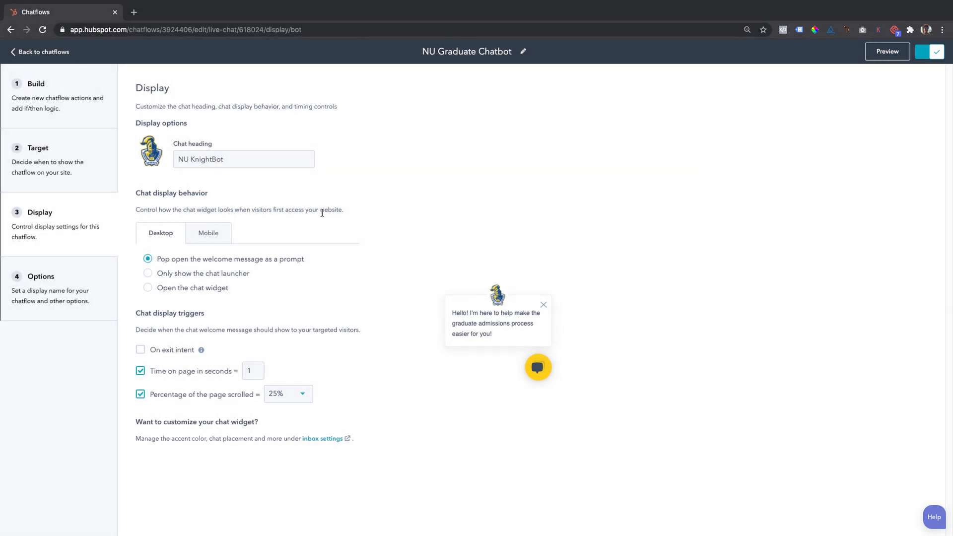
mouse_move(157, 154)
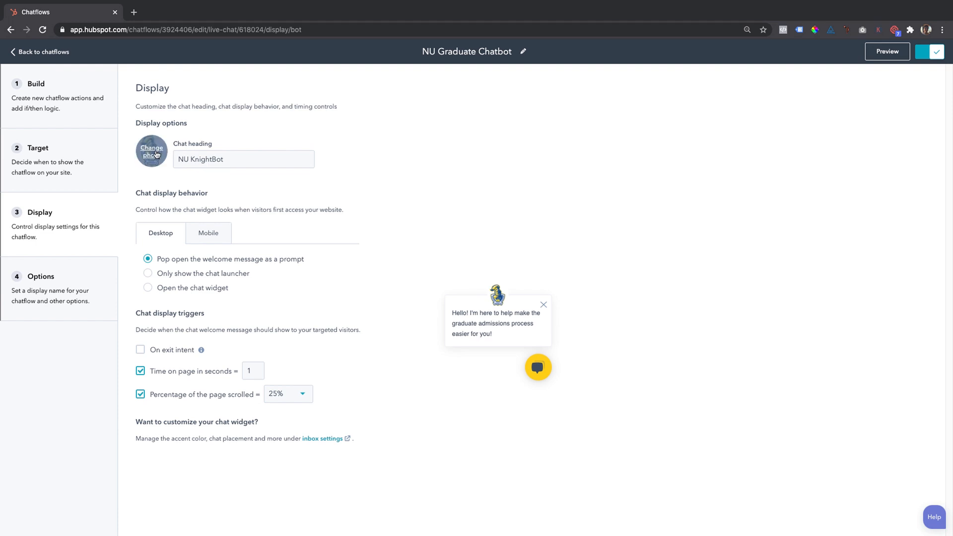
click(229, 163)
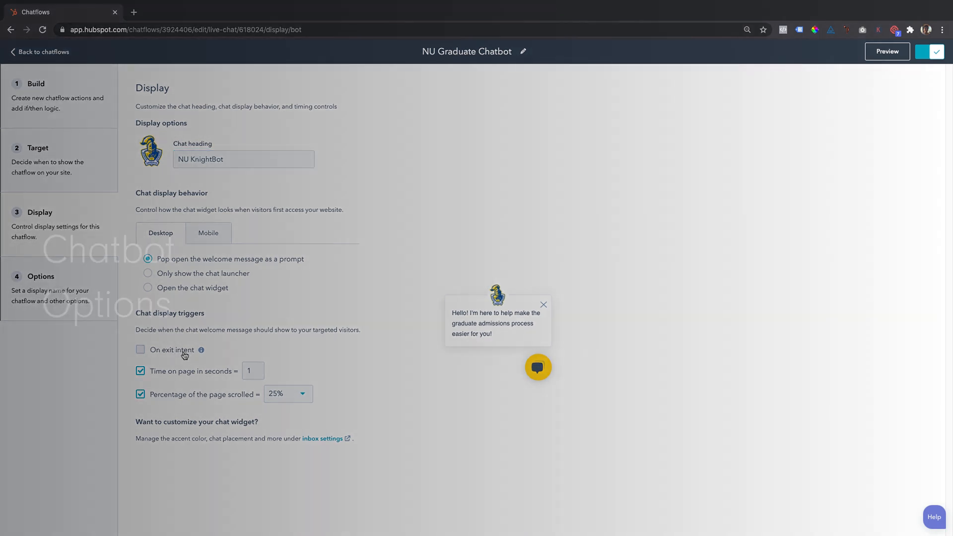
Review the chatflow's general options, the availability choices, and the data privacy and consent settings
click(87, 301)
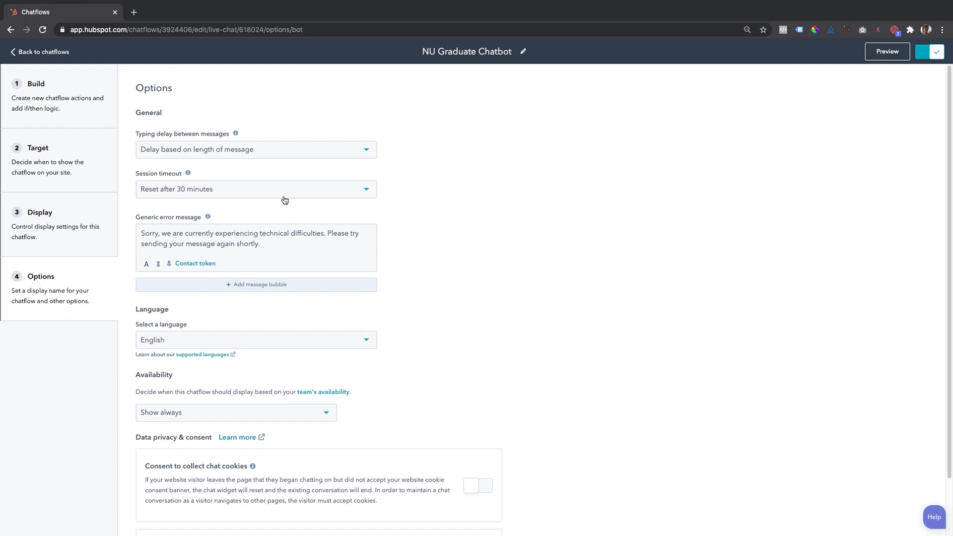
click(283, 416)
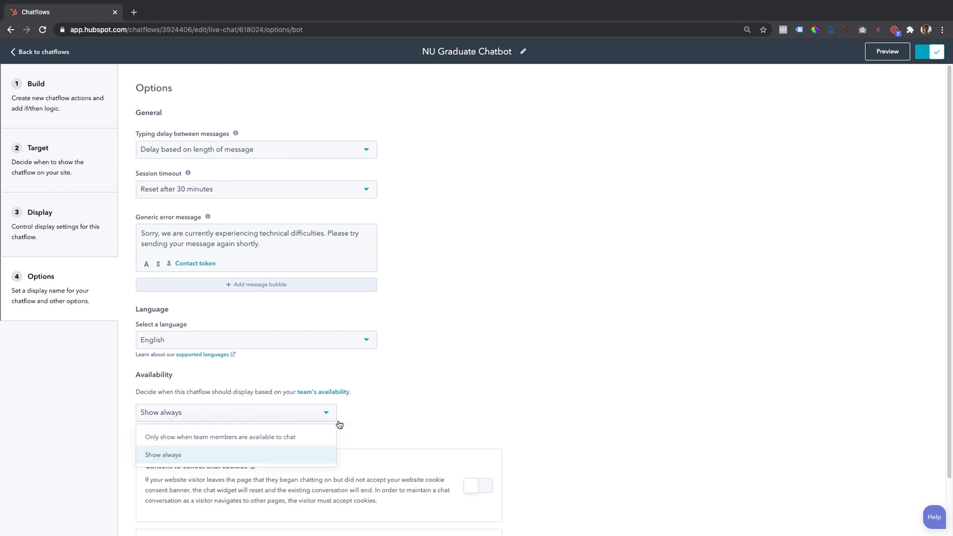
click(387, 428)
scroll(389, 427, down, 1)
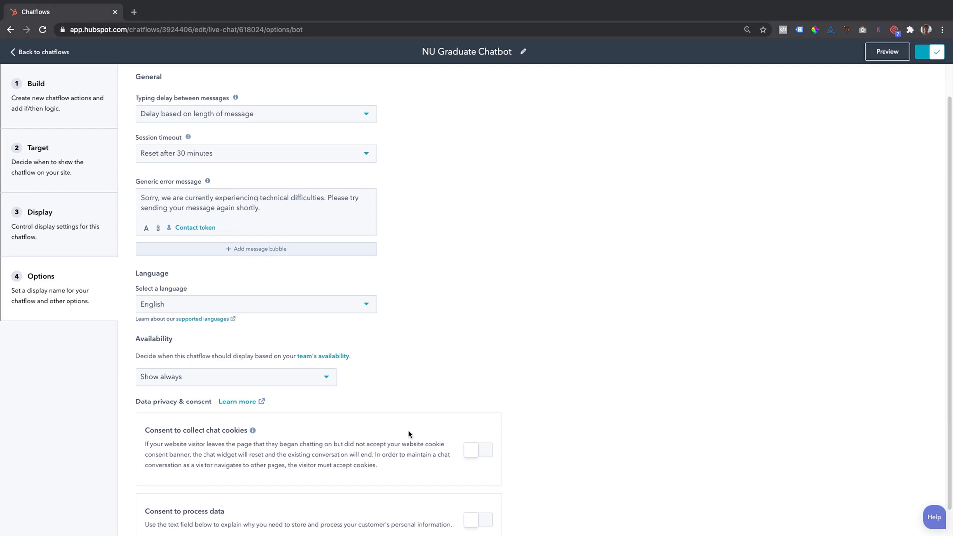
scroll(474, 458, down, 1)
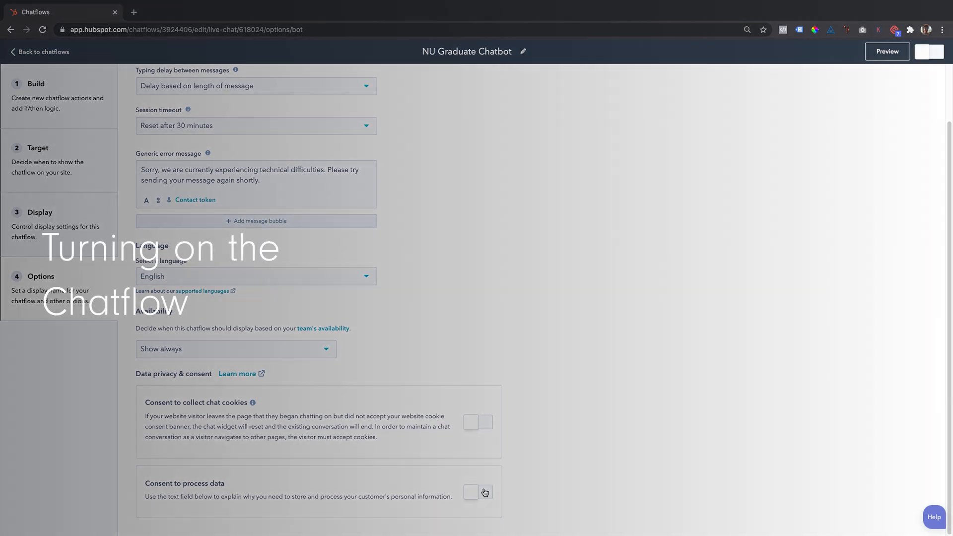
Return to the chatflow's Build view and turn the NU Graduate Chatbot on
click(88, 123)
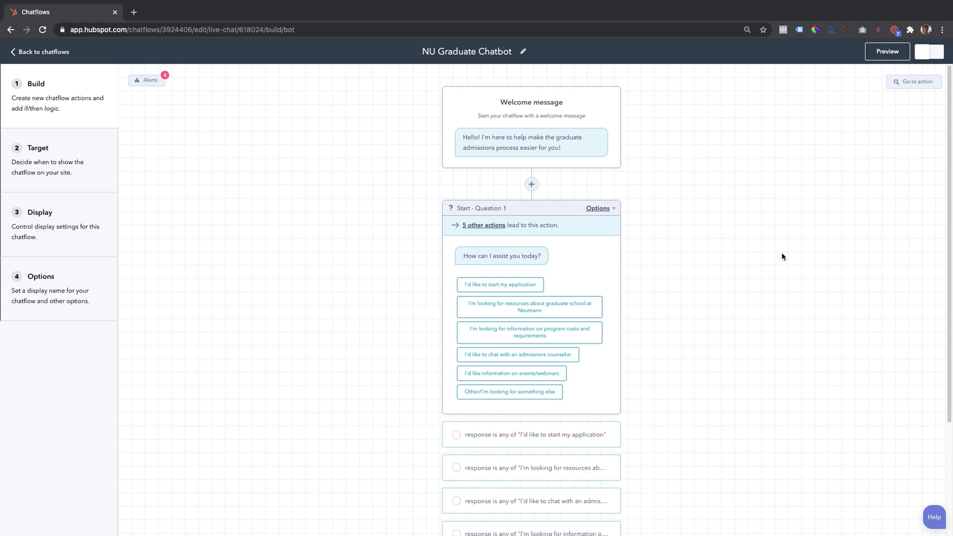
click(924, 58)
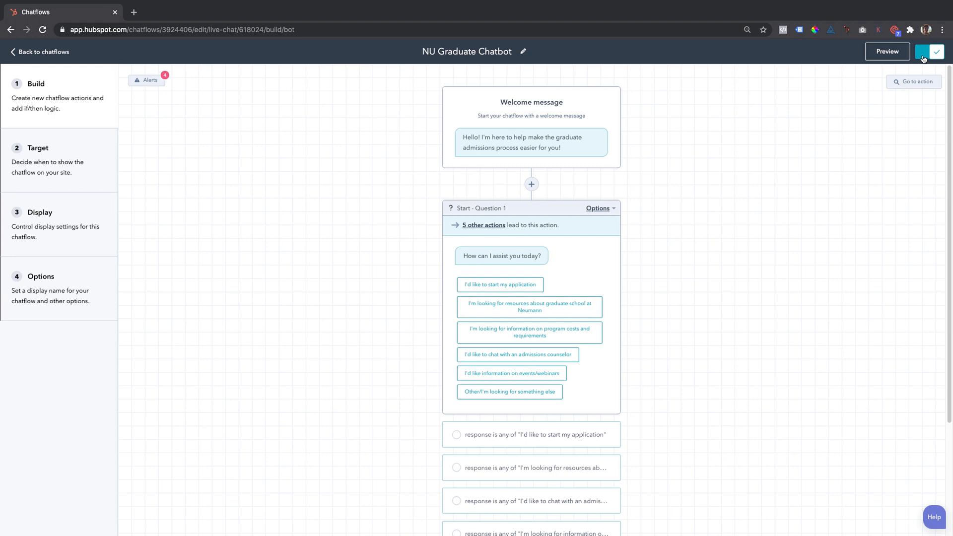